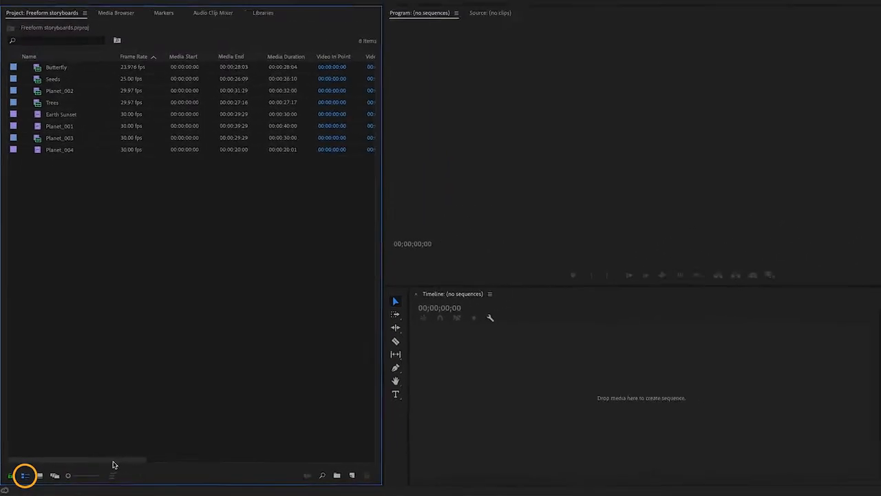
Step: Switch the project clips to Icon view and move Planet_002 between Earth Sunset and Planet_001
mouse_move(110, 464)
left_mouse_down()
mouse_move(184, 476)
mouse_move(98, 464)
left_mouse_up()
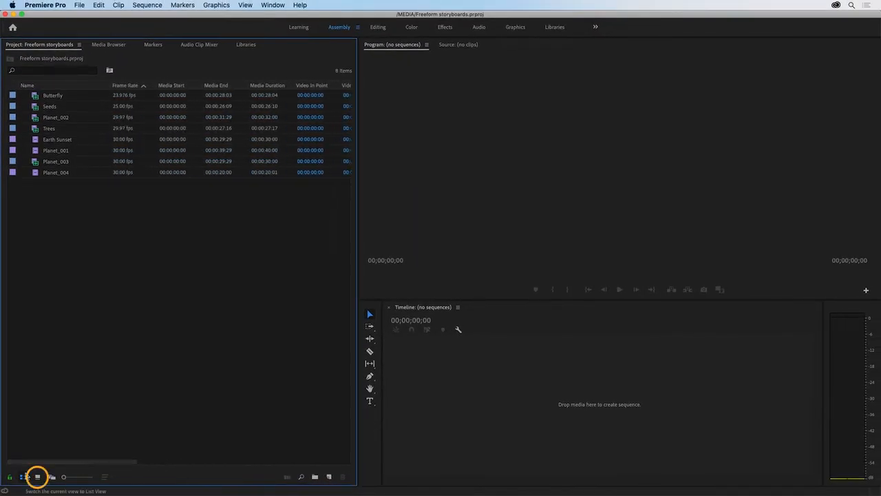
left_click(37, 476)
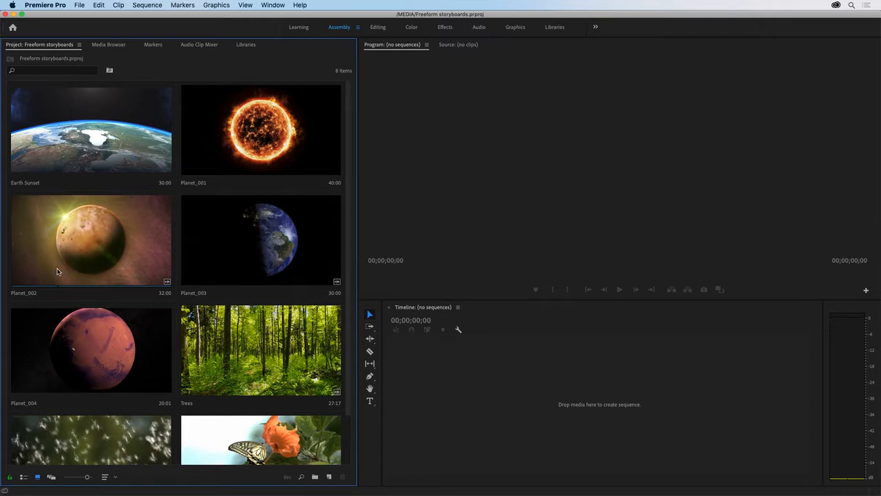
left_click(87, 227)
left_click_drag(177, 160, 177, 162)
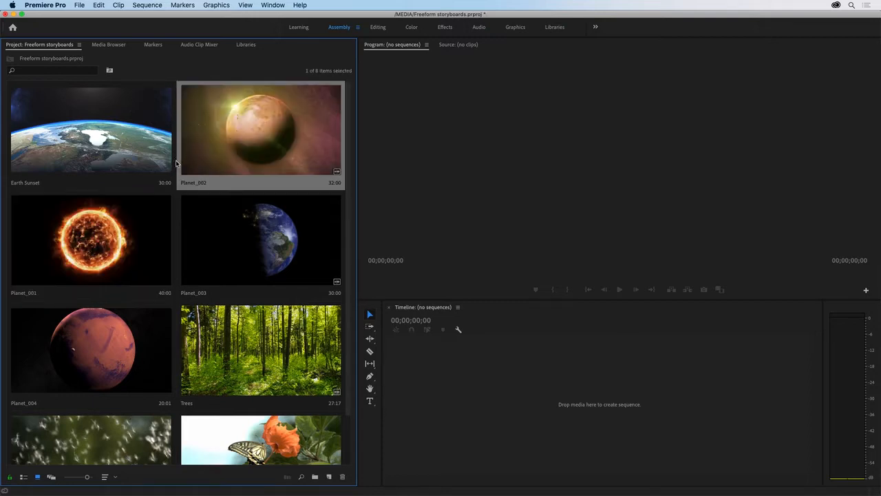
Step: Switch to Freeform view and stagger Planet_002, Planet_003, Planet_004 and Earth Sunset in an overlapping diagonal below Planet_001
left_click(51, 477)
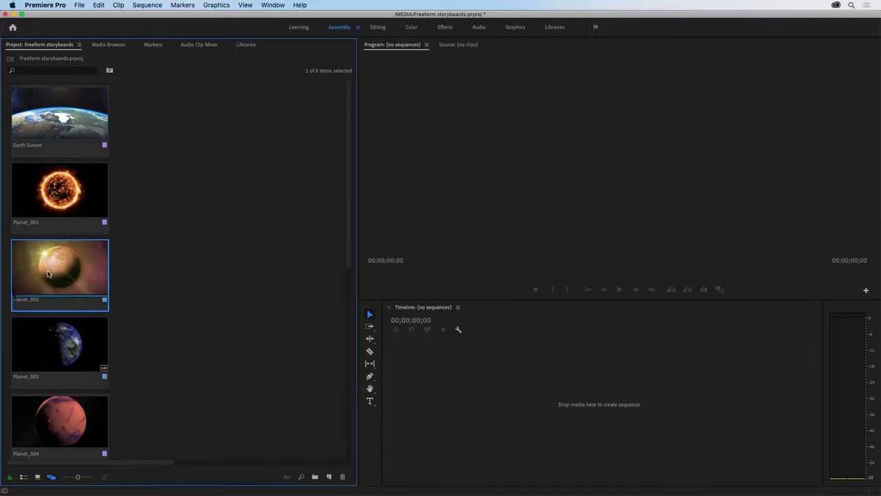
left_click_drag(62, 268, 197, 220)
left_click_drag(14, 179, 156, 117)
left_click_drag(87, 142, 144, 243)
left_click_drag(77, 360, 275, 259)
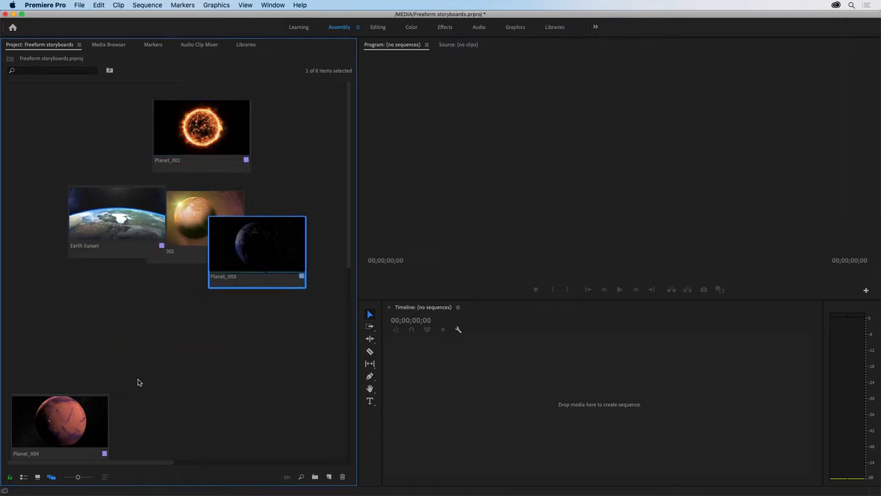
left_click(94, 409)
left_click_drag(94, 409, 316, 244)
left_click_drag(122, 250, 304, 303)
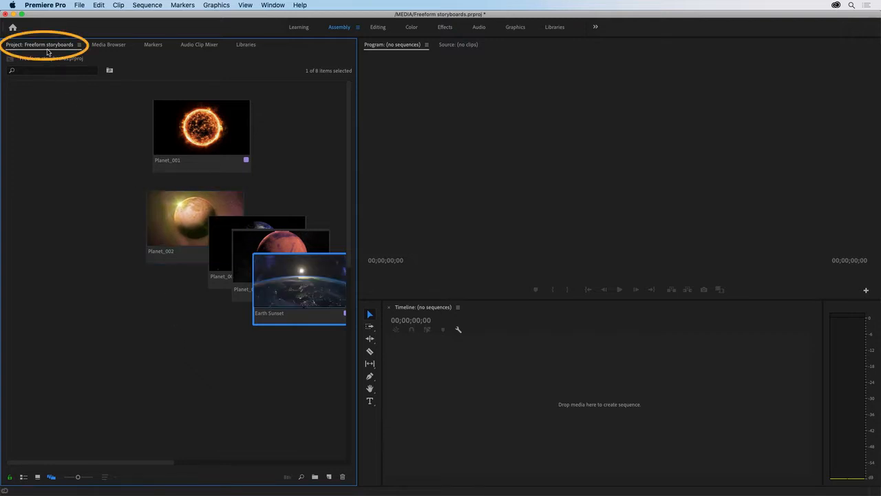
Step: Maximize the Project panel and reduce the thumbnails to their smallest size
double_click(46, 48)
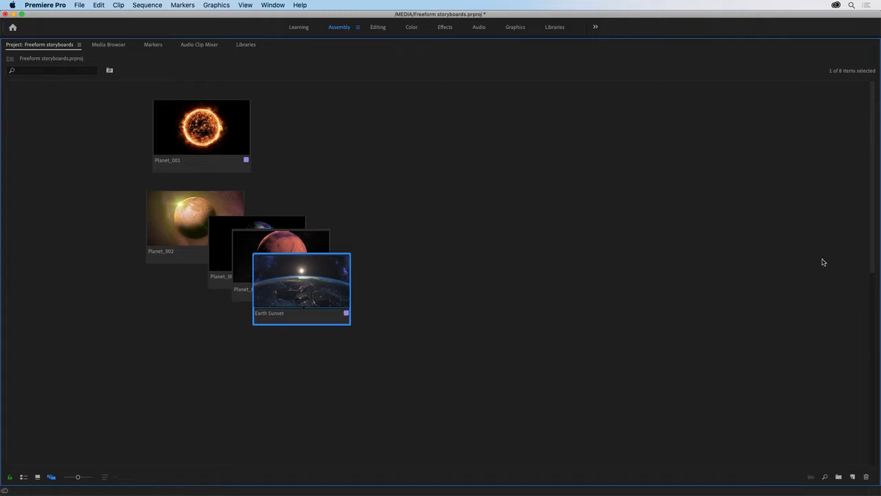
left_click_drag(872, 204, 858, 188)
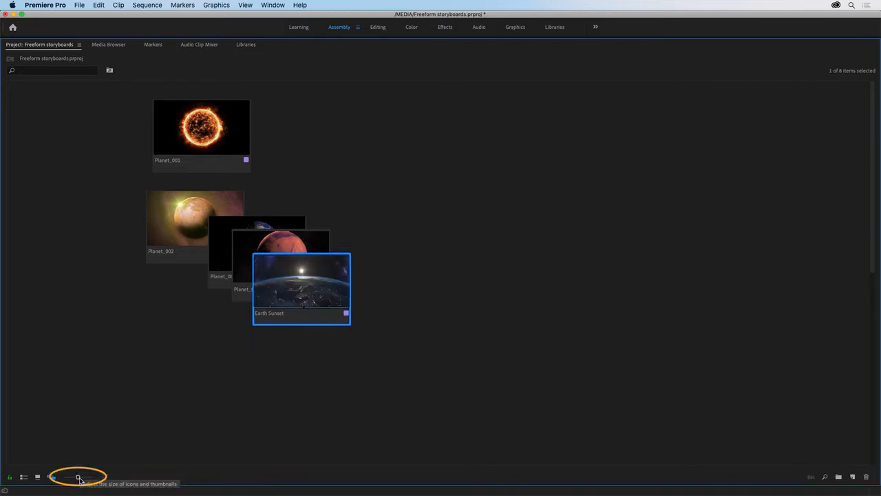
left_click_drag(79, 480, 63, 477)
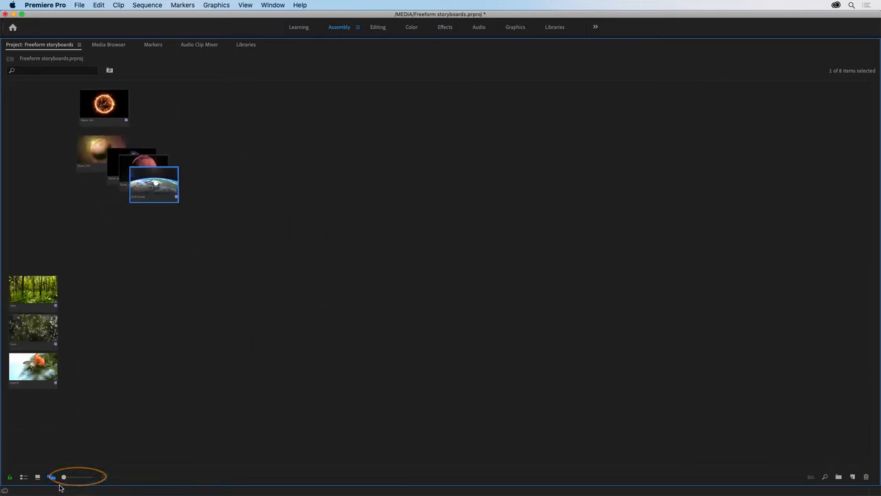
Step: Move the Trees, Seeds and Butterfly clips into a separate overlapping diagonal group to the right of the planet clips
left_click(44, 290)
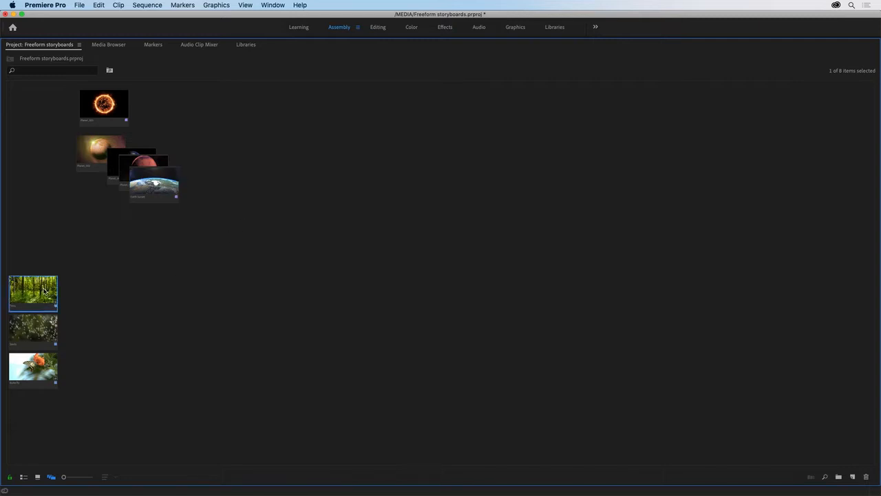
left_click_drag(44, 290, 337, 180)
left_click_drag(50, 324, 375, 197)
left_click_drag(49, 359, 384, 227)
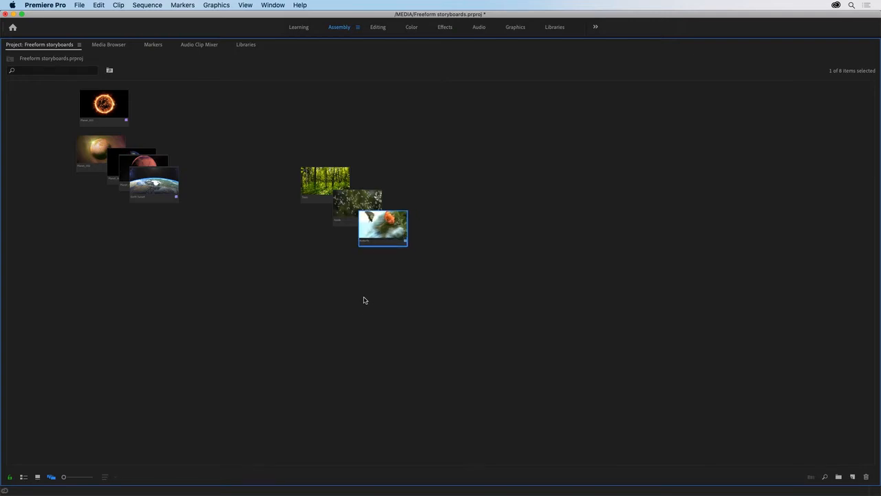
Step: Set the clip size of Trees, Seeds and Butterfly to Extra Large
left_click_drag(429, 289, 314, 183)
right_click(322, 196)
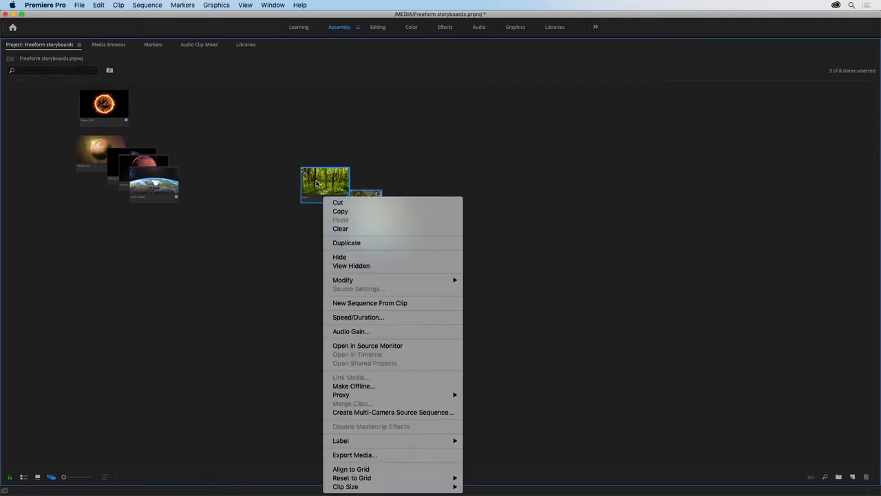
mouse_move(437, 486)
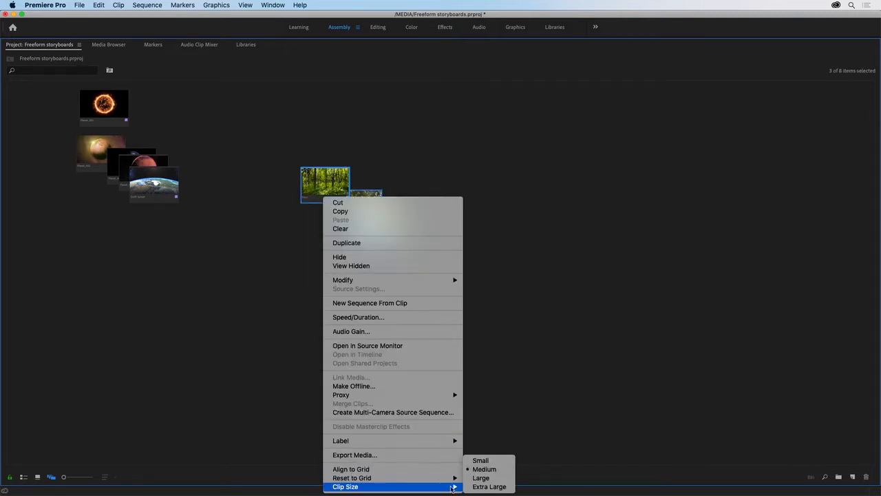
left_click(489, 486)
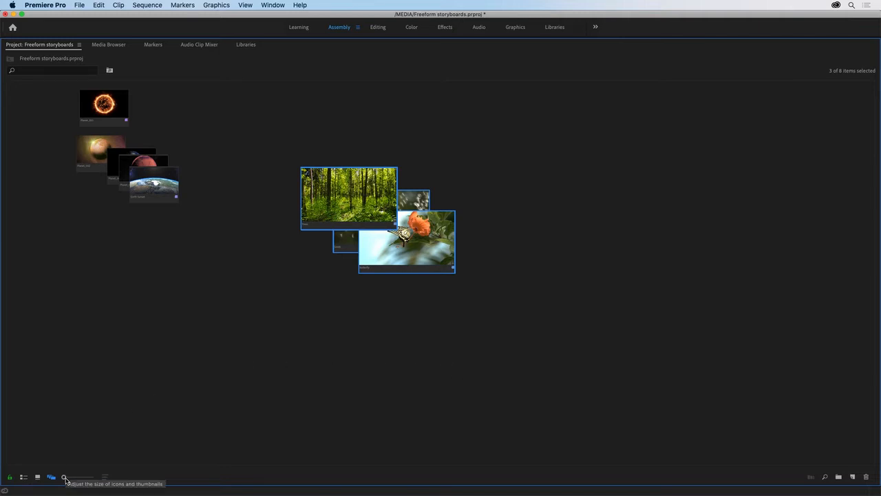
Step: Examine the planet and nature clip groups across the storyboard at several magnifications, ending at a medium thumbnail size
left_click_drag(64, 477, 74, 477)
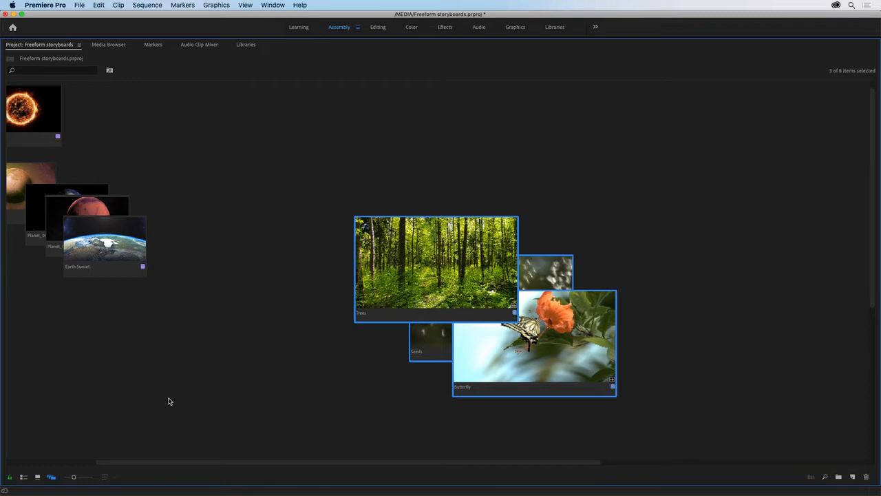
scroll(201, 234, "up", 3)
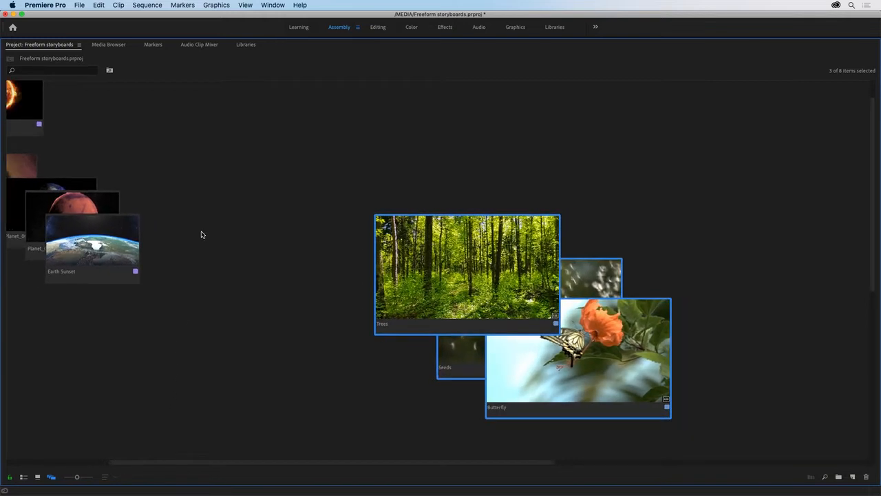
scroll(201, 235, "down", 2)
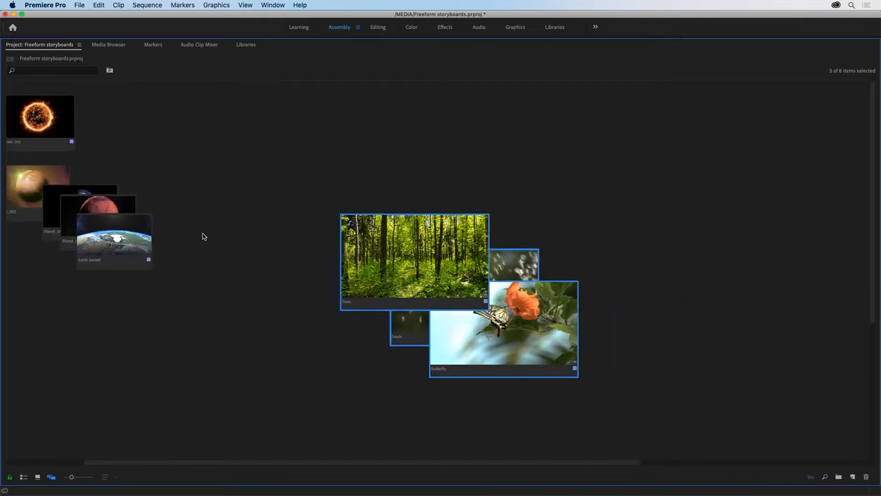
scroll(203, 236, "up", 3)
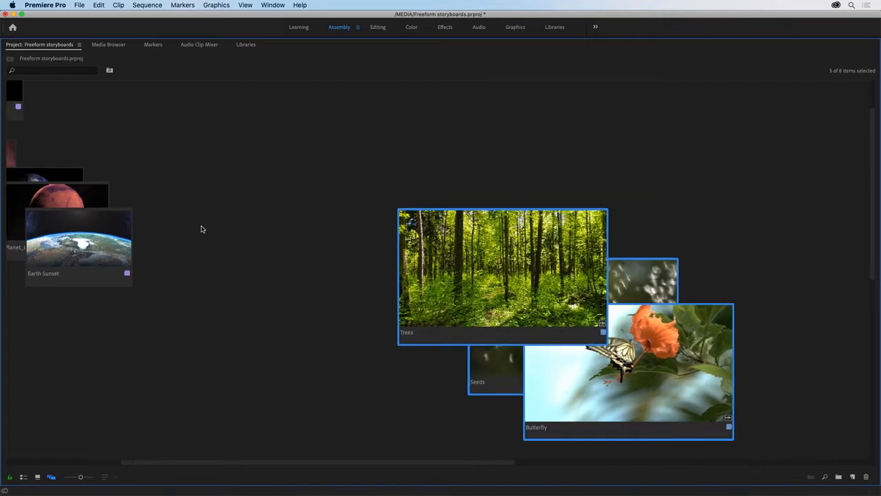
scroll(201, 229, "up", 1)
scroll(201, 229, "down", 3)
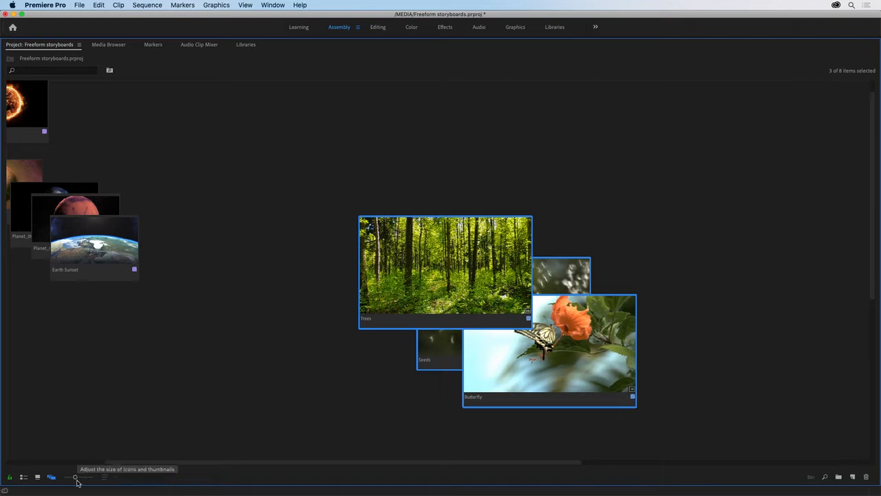
left_click_drag(76, 480, 86, 481)
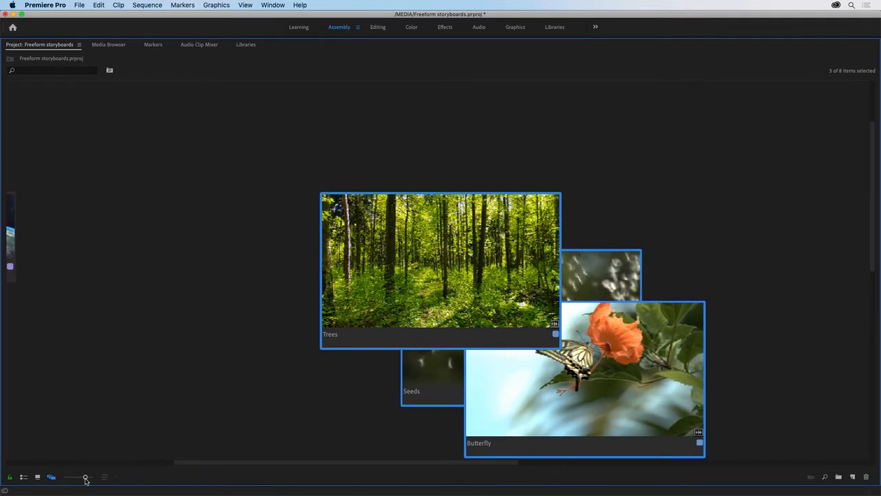
scroll(86, 480, "down", 2)
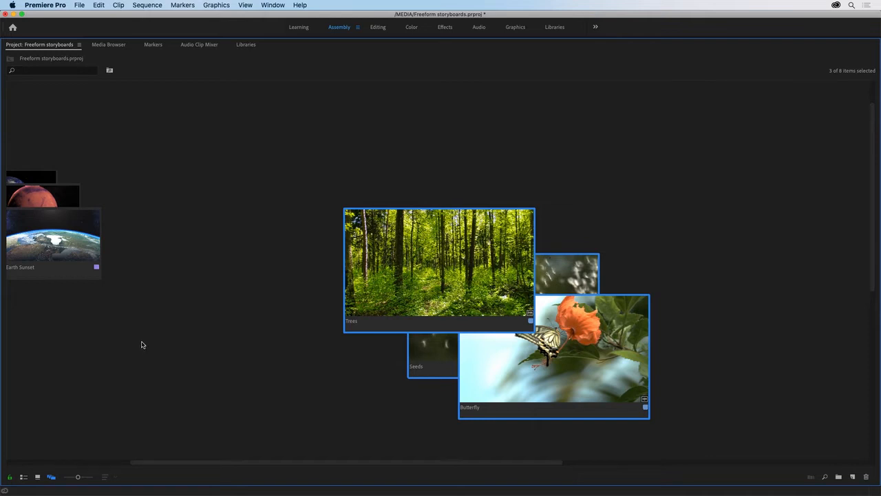
scroll(141, 344, "left", 5)
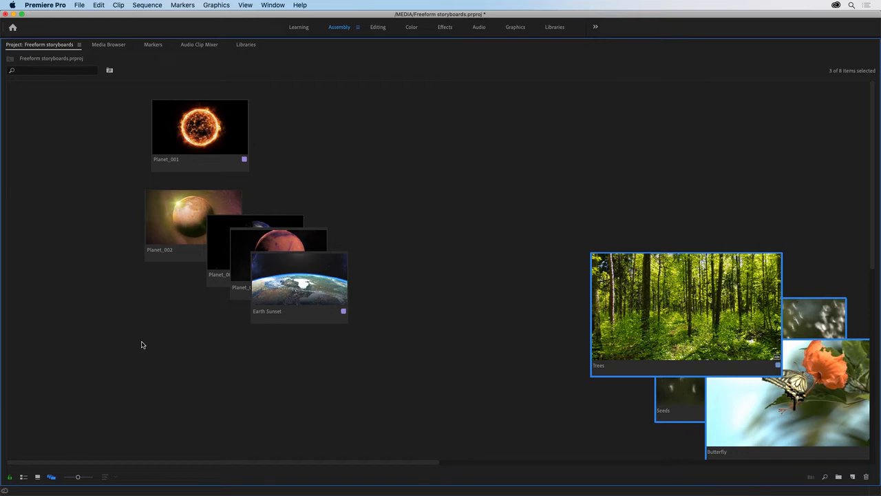
scroll(142, 345, "right", 5)
scroll(143, 344, "left", 5)
Step: Restore the Project panel's normal size and pan the storyboard with the Hand tool, ending with the Selection tool active
double_click(33, 46)
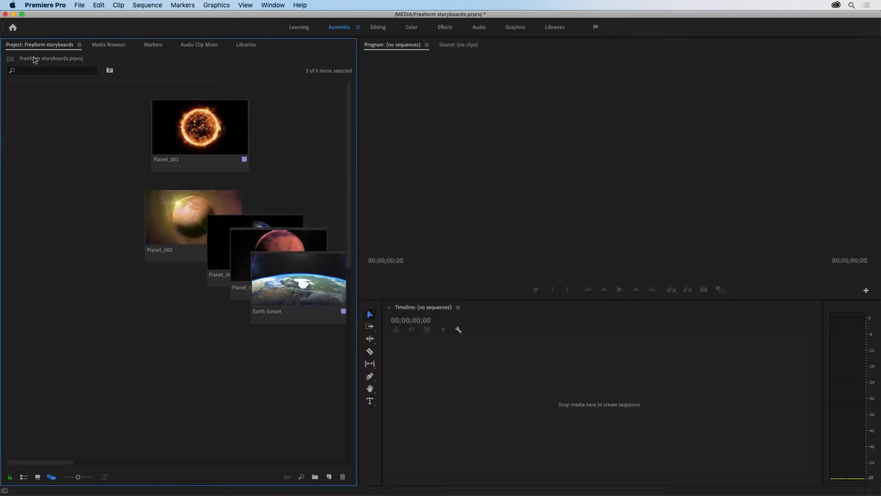
left_click(370, 389)
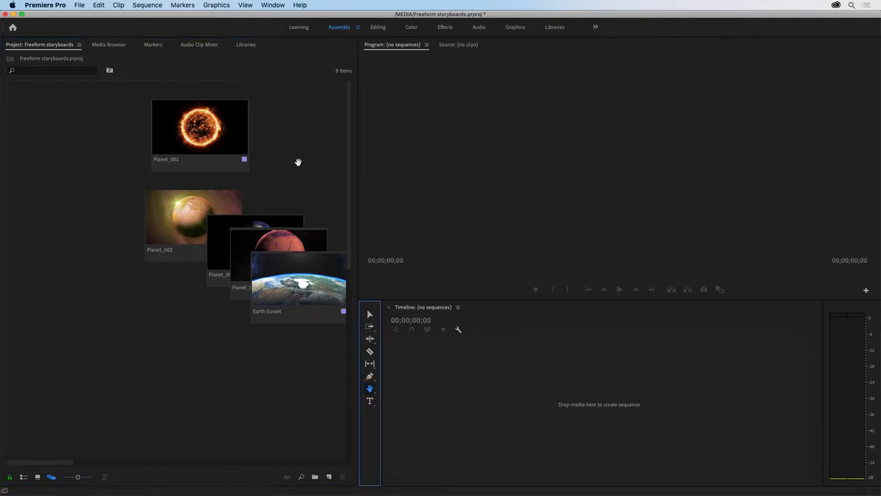
left_click_drag(297, 163, 293, 309)
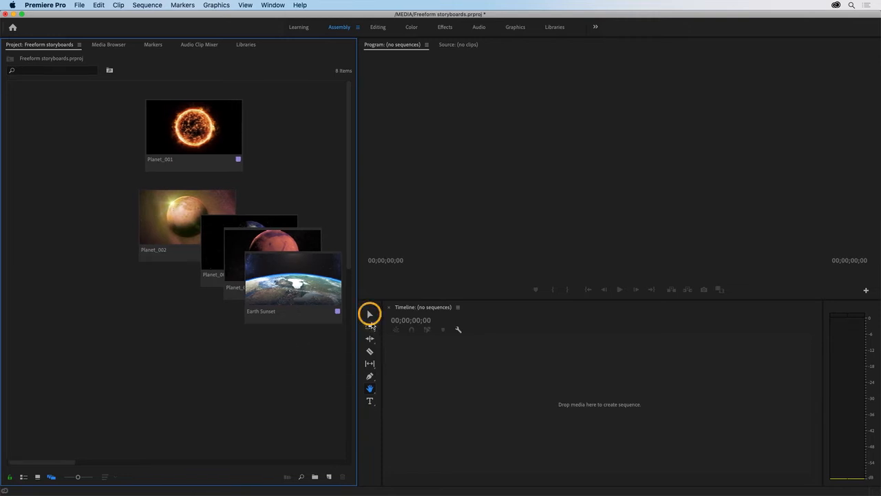
left_click(370, 314)
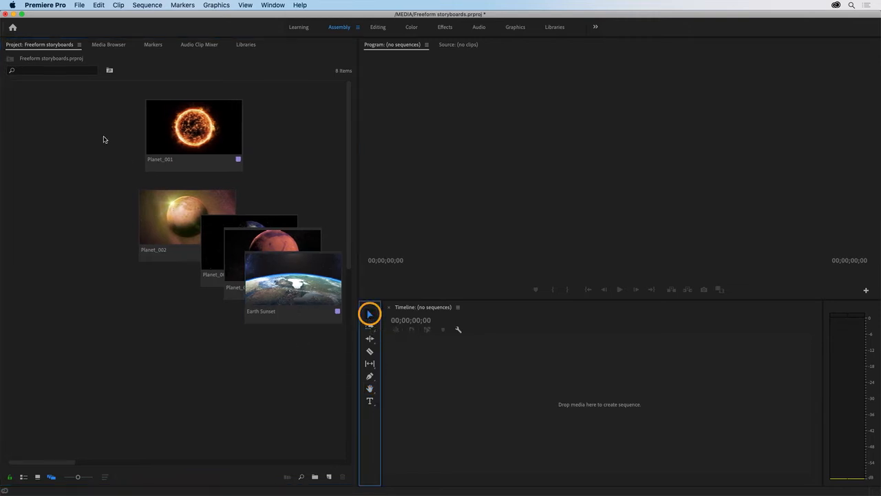
Step: Maximize the Project panel and align the four planet clips and Earth Sunset to the grid
left_click(38, 46)
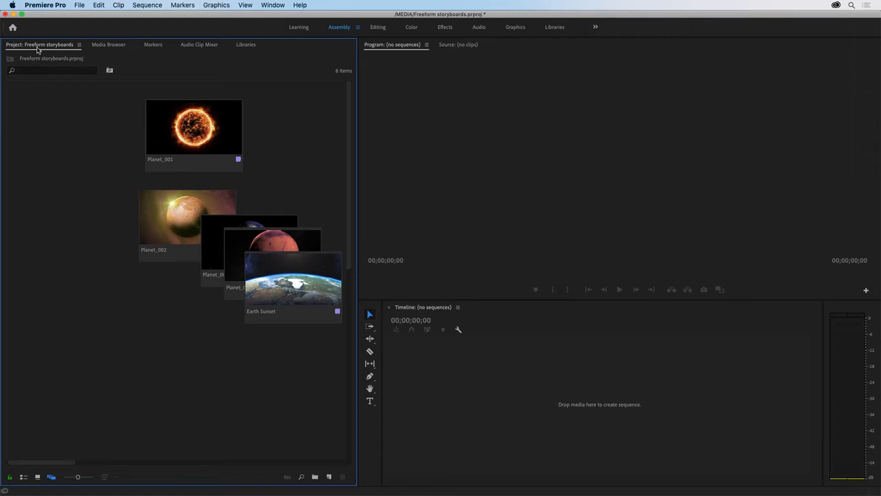
double_click(38, 47)
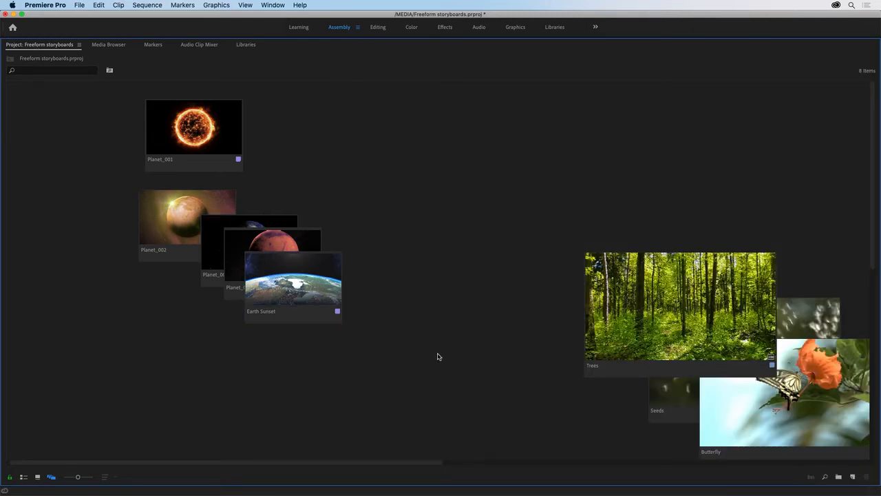
left_click_drag(410, 343, 189, 154)
right_click(195, 196)
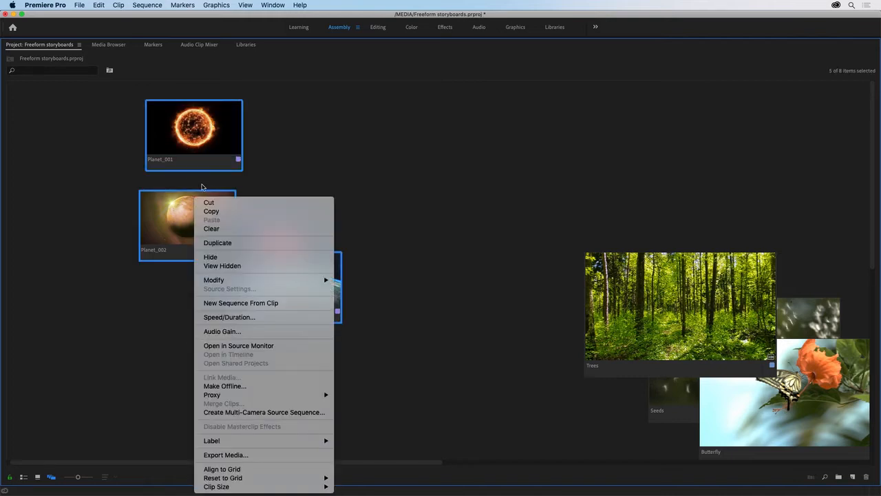
left_click(301, 469)
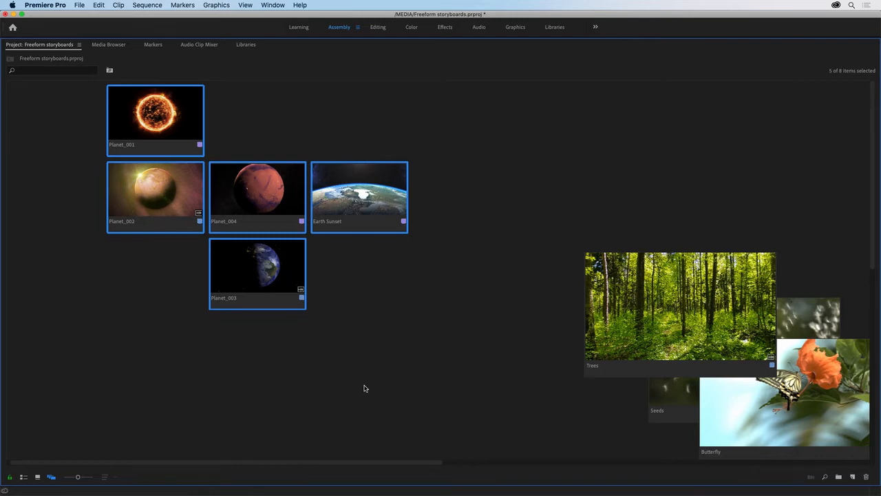
right_click(376, 303)
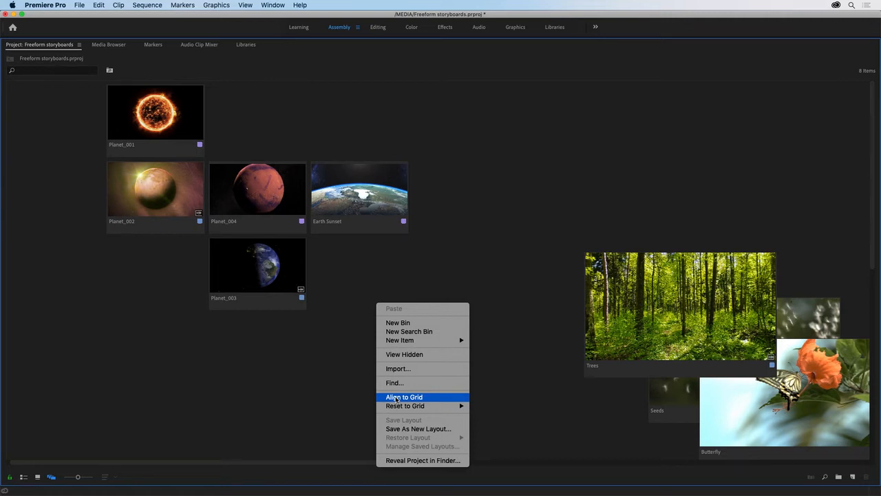
mouse_move(436, 412)
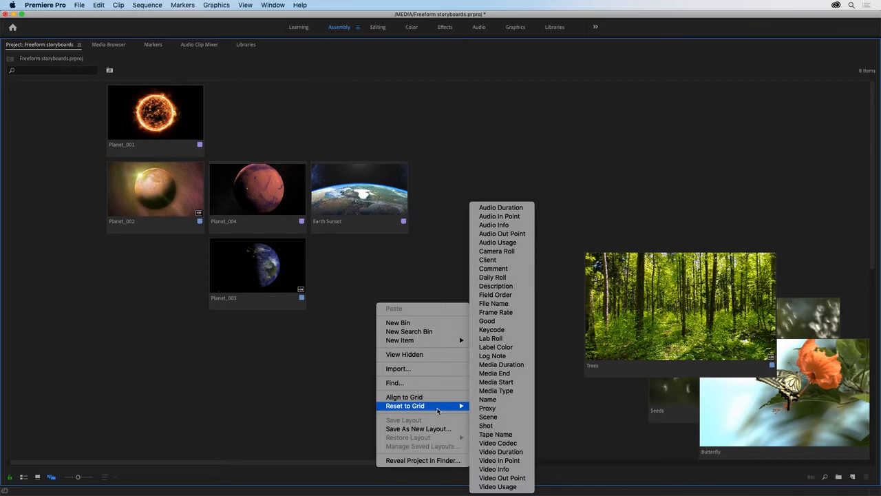
left_click(554, 419)
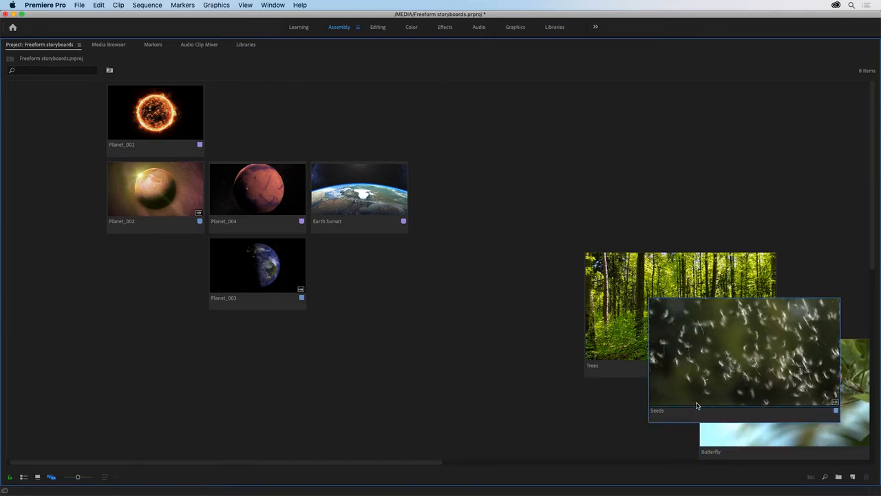
Step: Bring Seeds to the front of the overlapping nature clips, followed by Trees, leaving Trees on top
left_click(695, 406)
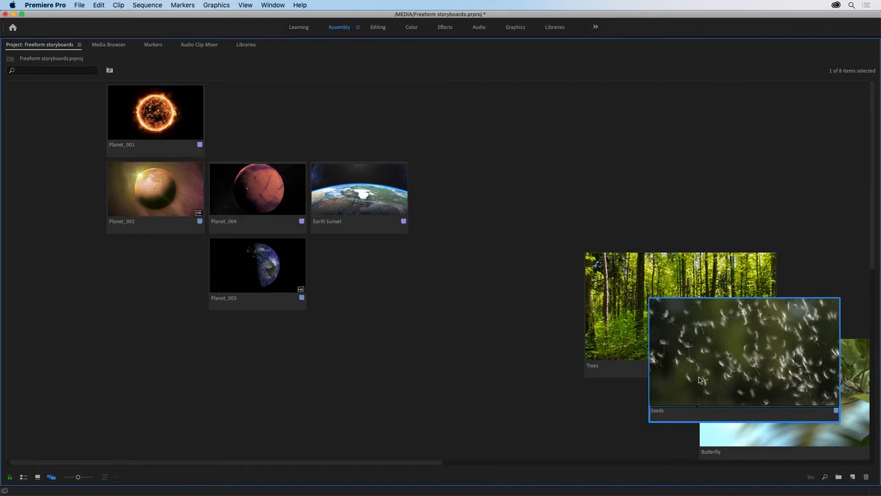
left_click(730, 336)
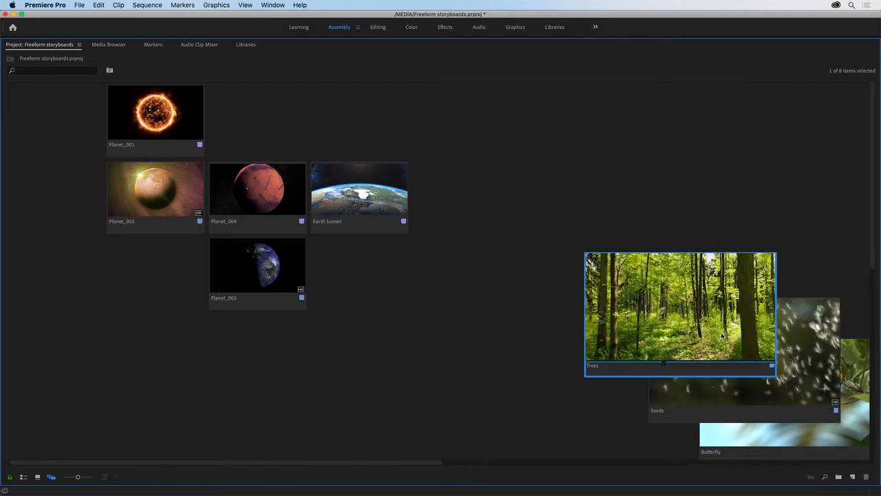
Step: Line up Butterfly, Trees and Seeds in one row, and move Planet_003 directly beside Earth Sunset in the planet row
left_click_drag(712, 330, 585, 373)
left_click_drag(727, 436, 300, 399)
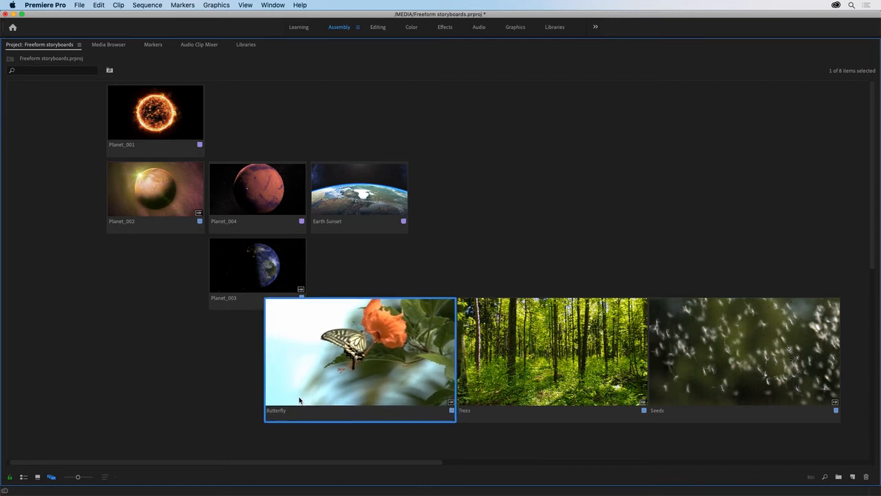
left_click(245, 279)
left_click_drag(244, 278, 433, 205)
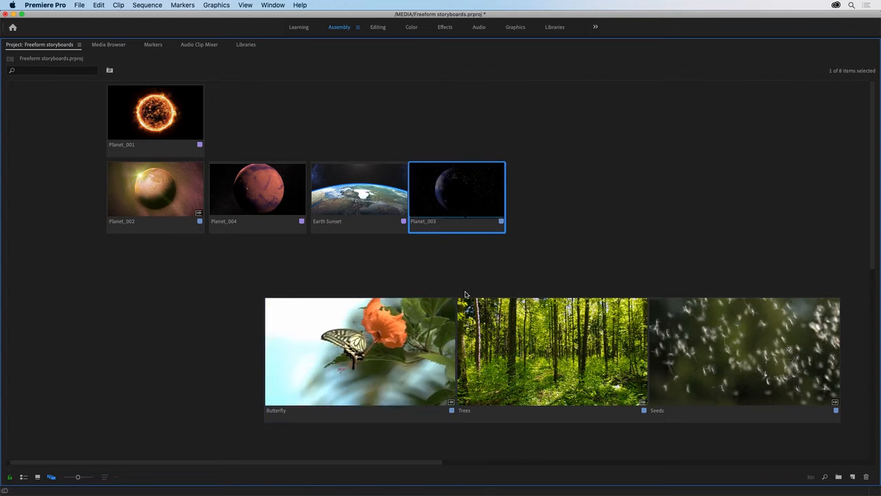
Step: Save the current clip arrangement as a new layout named "Freeform 1"
right_click(563, 178)
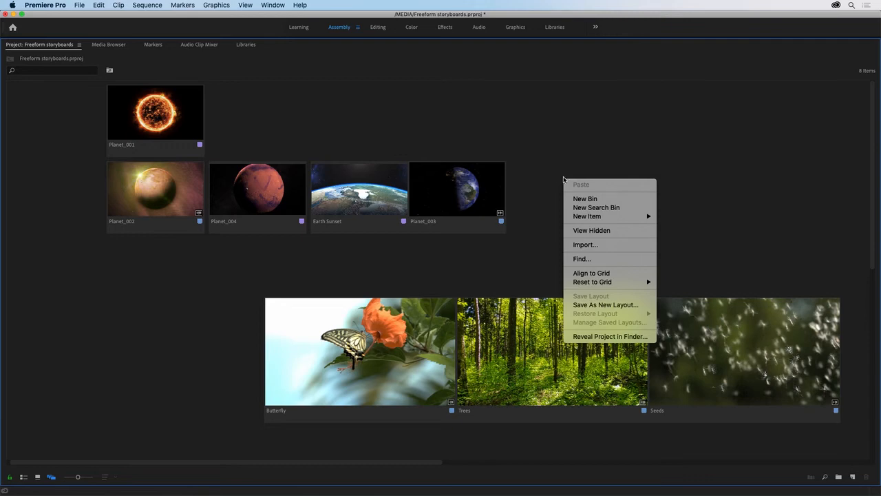
left_click(595, 306)
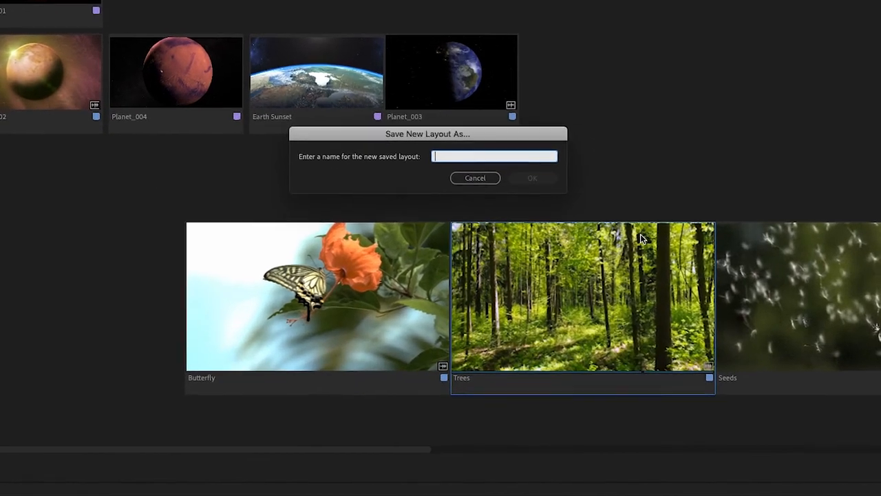
type("Freeform 1")
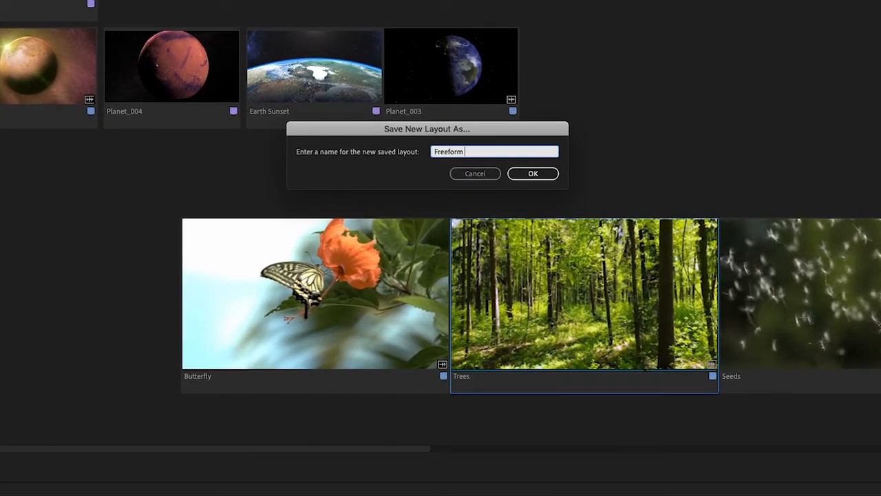
left_click(541, 174)
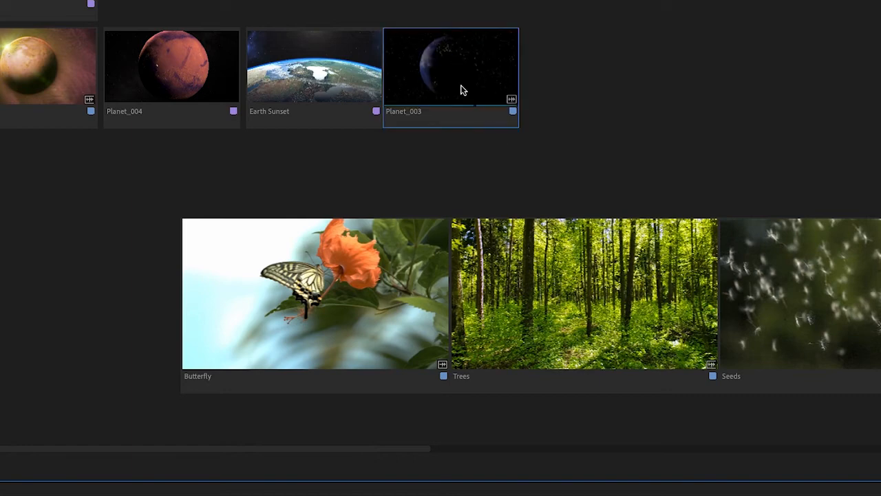
Step: Scatter Planet_003, Trees and Planet_004 away from their rows, with Trees overlapping Butterfly and Planet_004 between Butterfly and Seeds
left_click_drag(461, 89, 647, 113)
left_click_drag(585, 227, 174, 145)
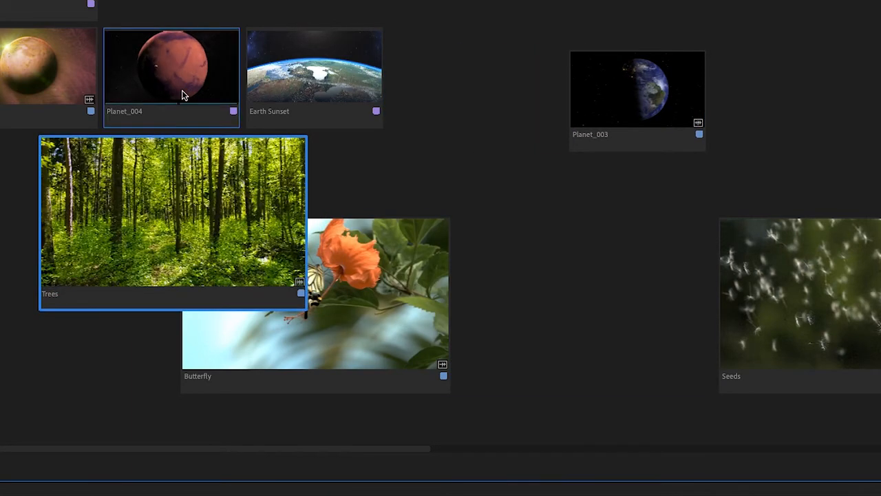
left_click_drag(183, 92, 609, 318)
left_click(463, 85)
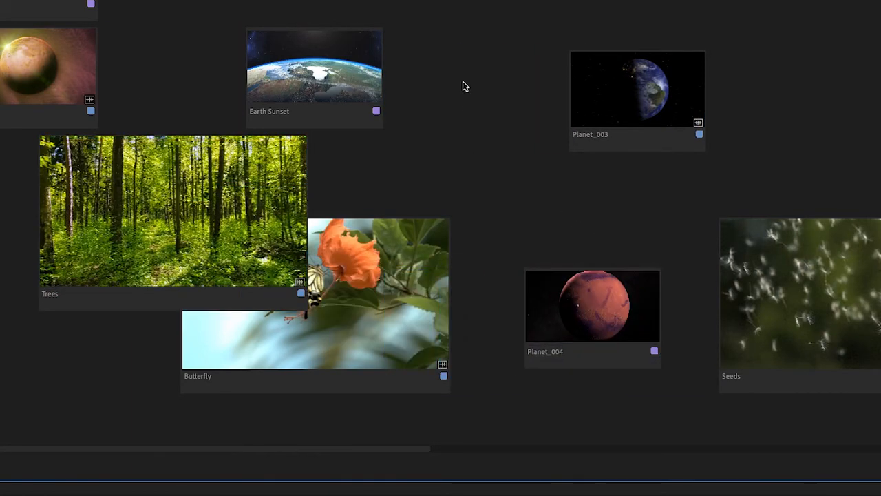
Step: Restore the saved "Freeform 1" layout to the storyboard
right_click(472, 68)
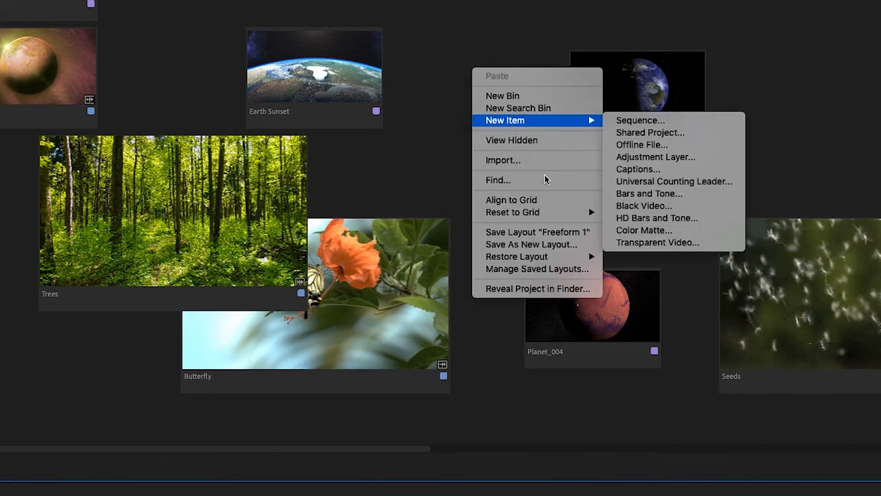
mouse_move(567, 261)
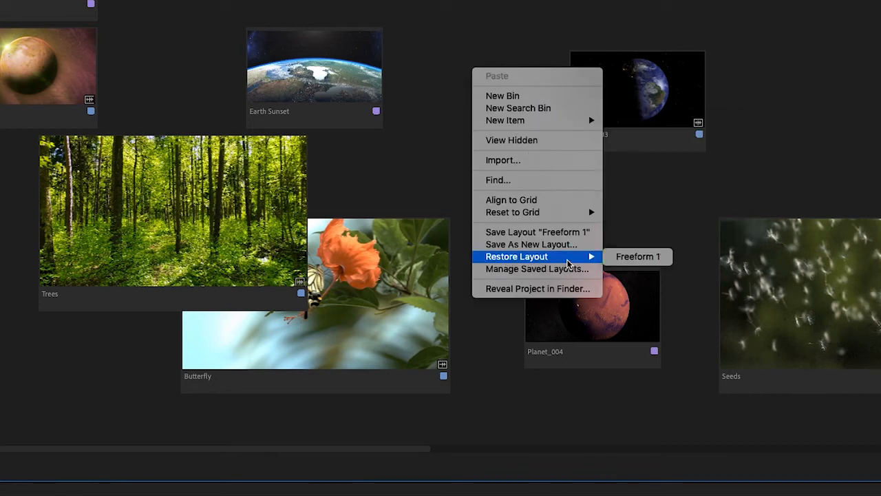
left_click(613, 261)
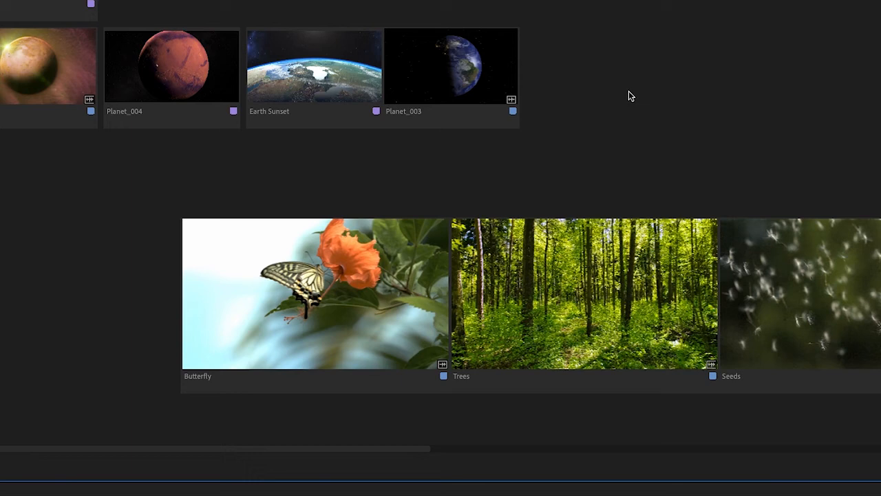
Step: Delete "Freeform 1" from the saved layouts
right_click(605, 41)
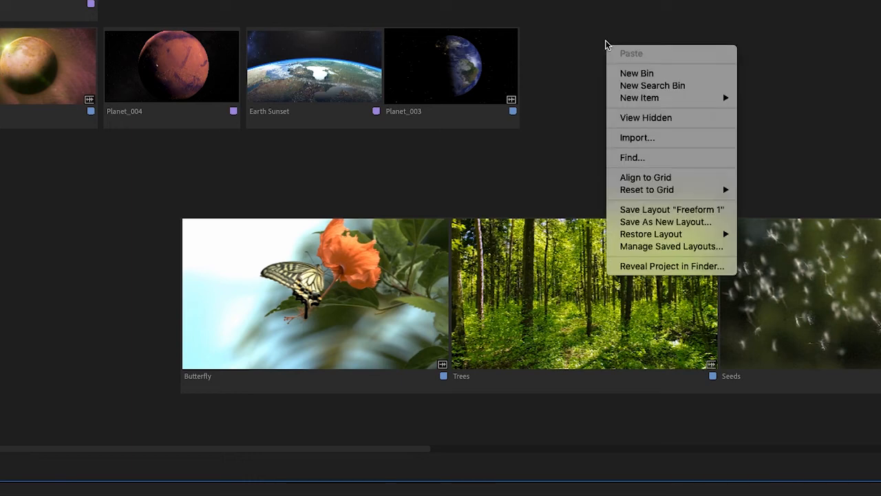
left_click(691, 248)
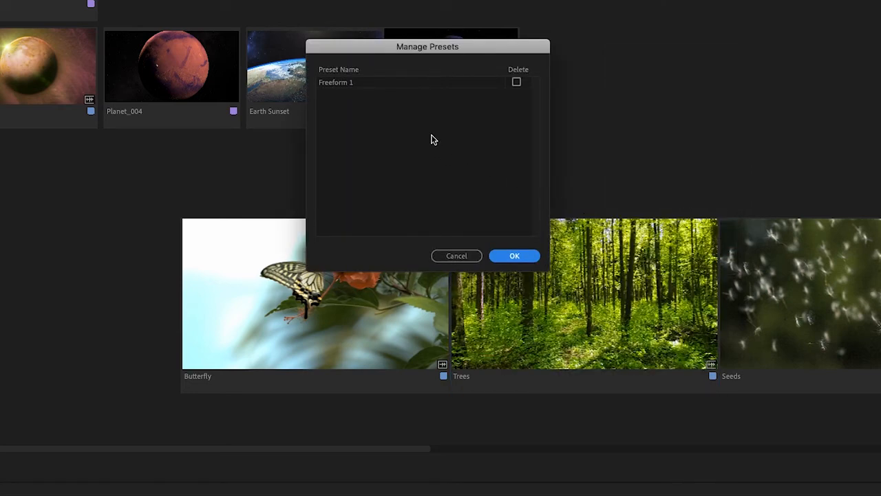
left_click(517, 82)
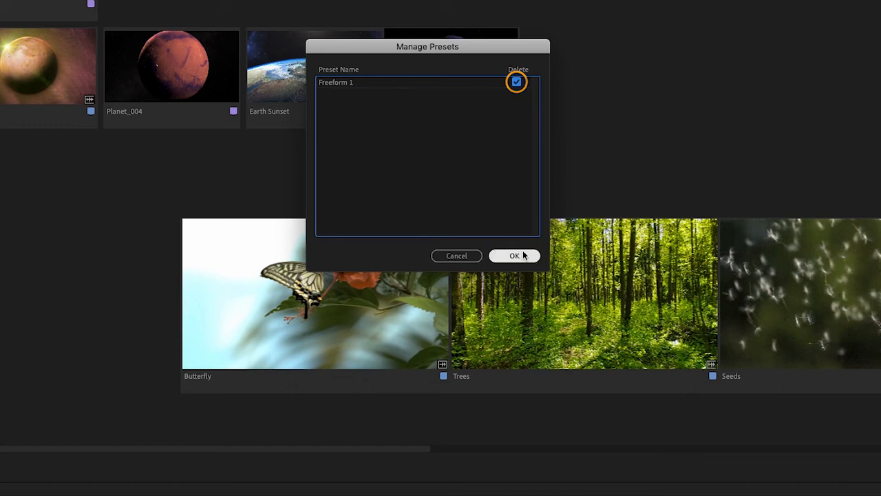
left_click(521, 254)
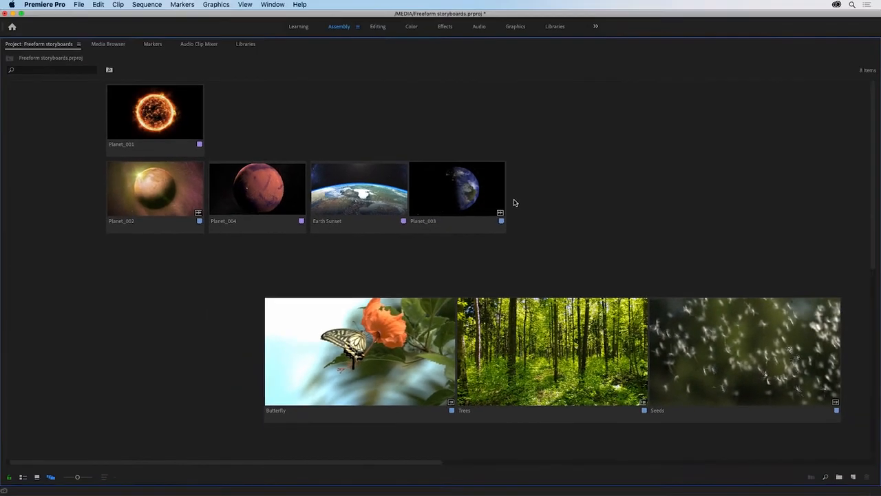
Step: Set the Freeform view's second metadata line to Video Duration for the clip thumbnails
left_click(78, 44)
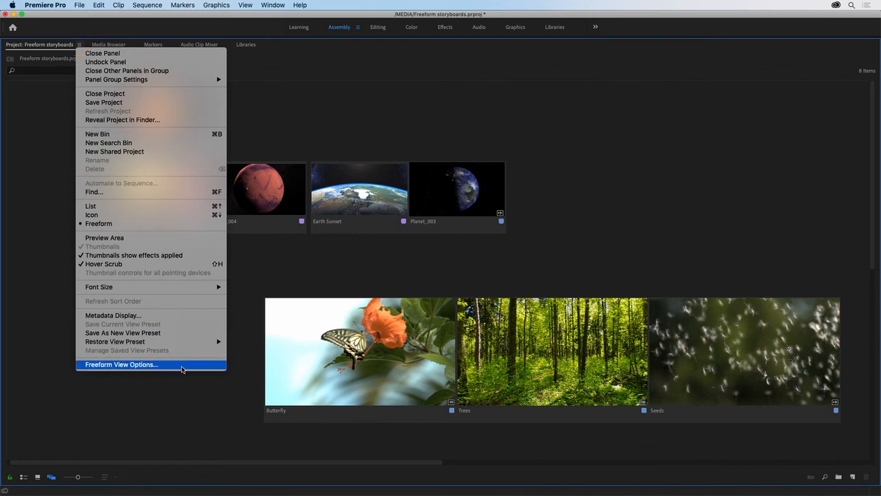
left_click(182, 365)
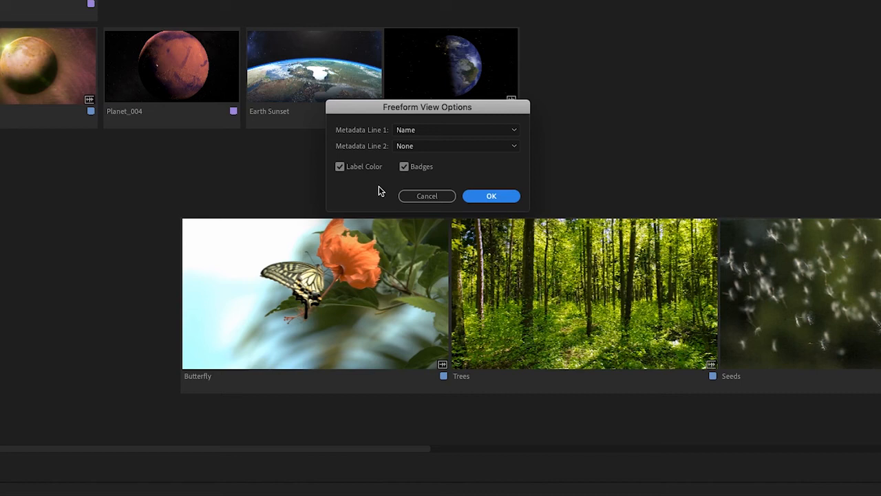
left_click(491, 148)
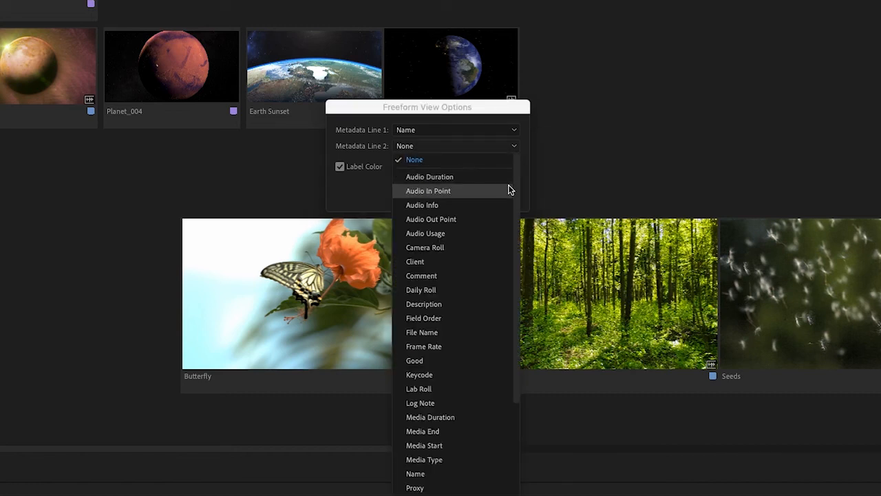
left_click_drag(517, 187, 537, 323)
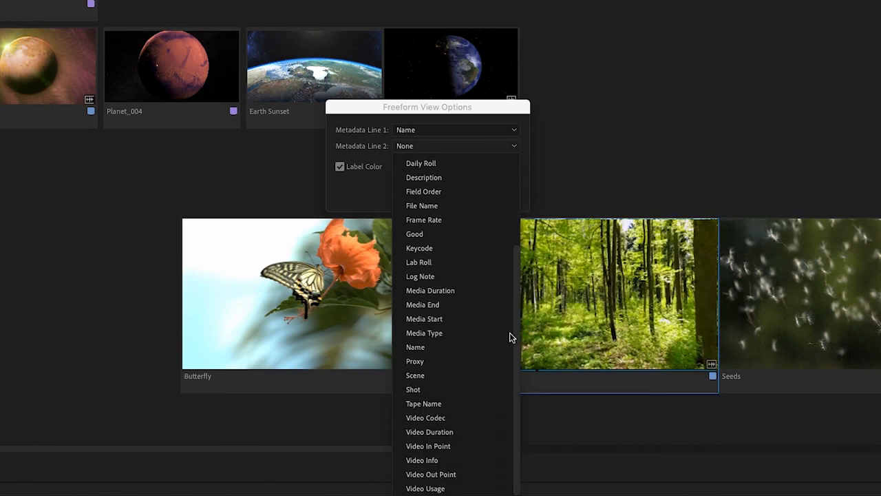
left_click(446, 432)
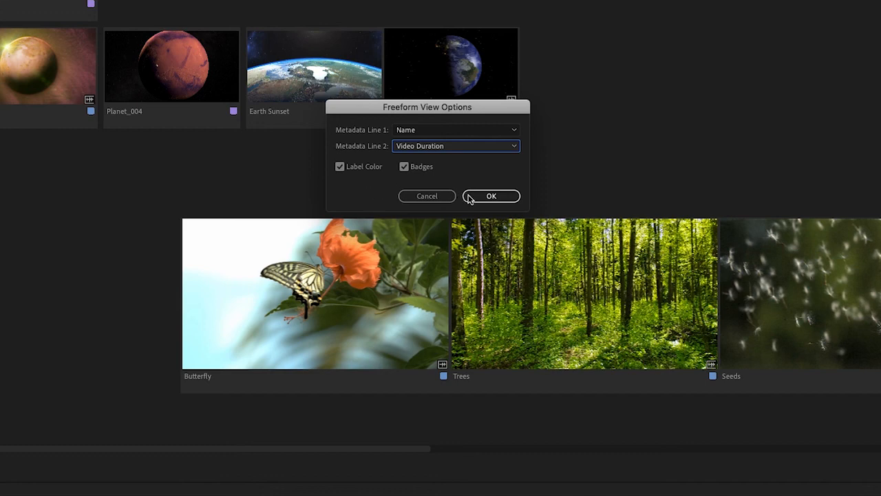
left_click(490, 199)
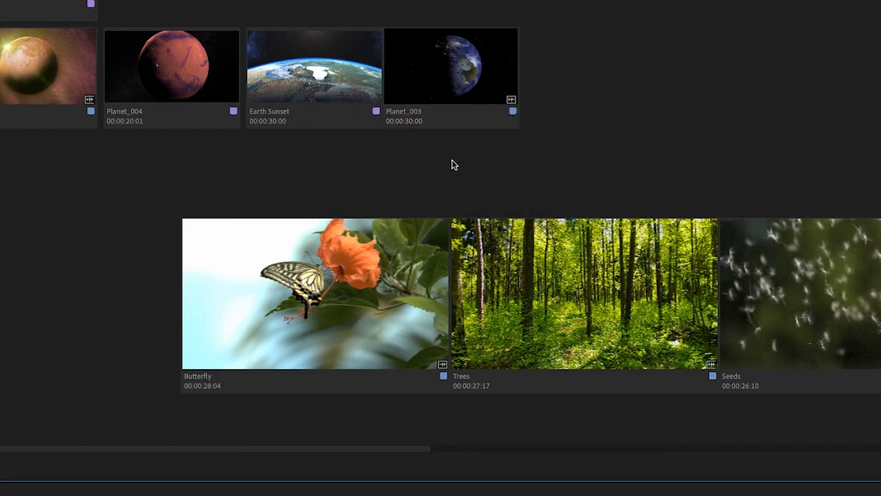